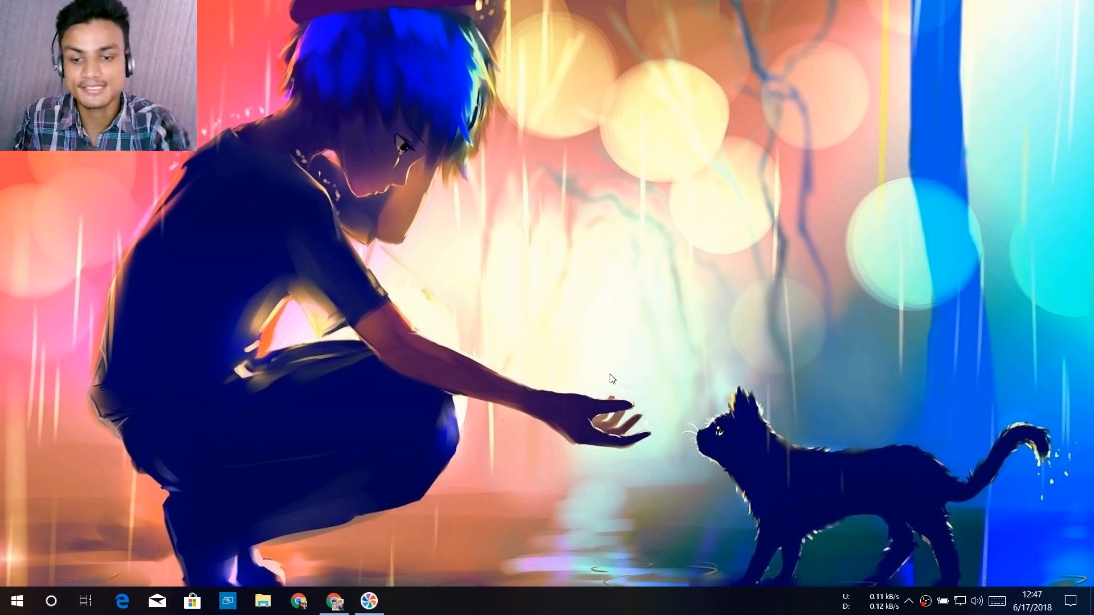
- Switch to the Rufus website in Chrome and download the Rufus 3.0 executable
left_click(334, 600)
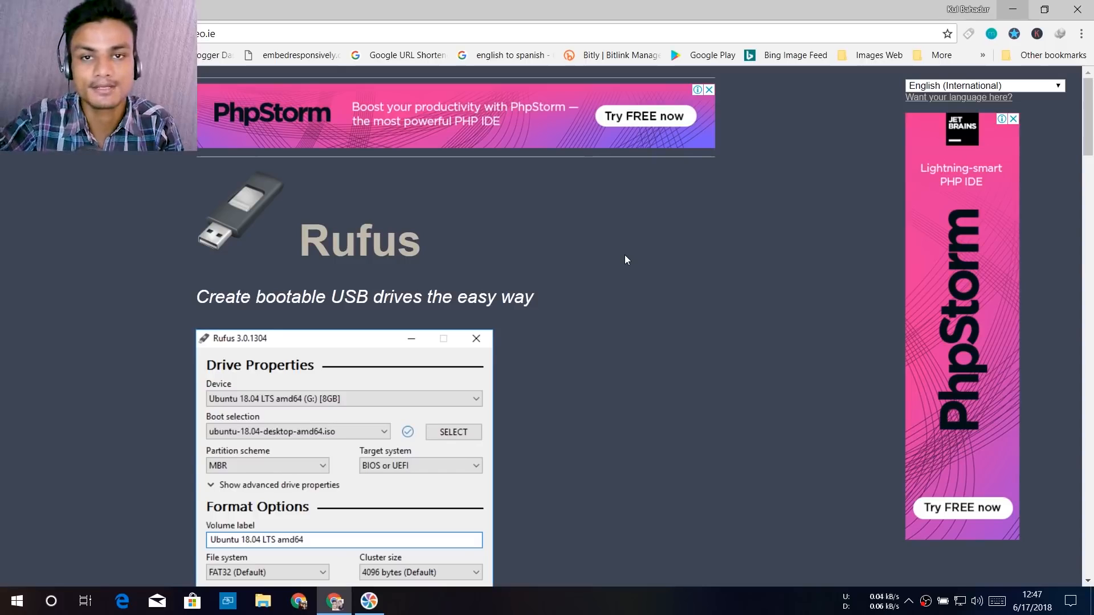
scroll(621, 282, "down", 4)
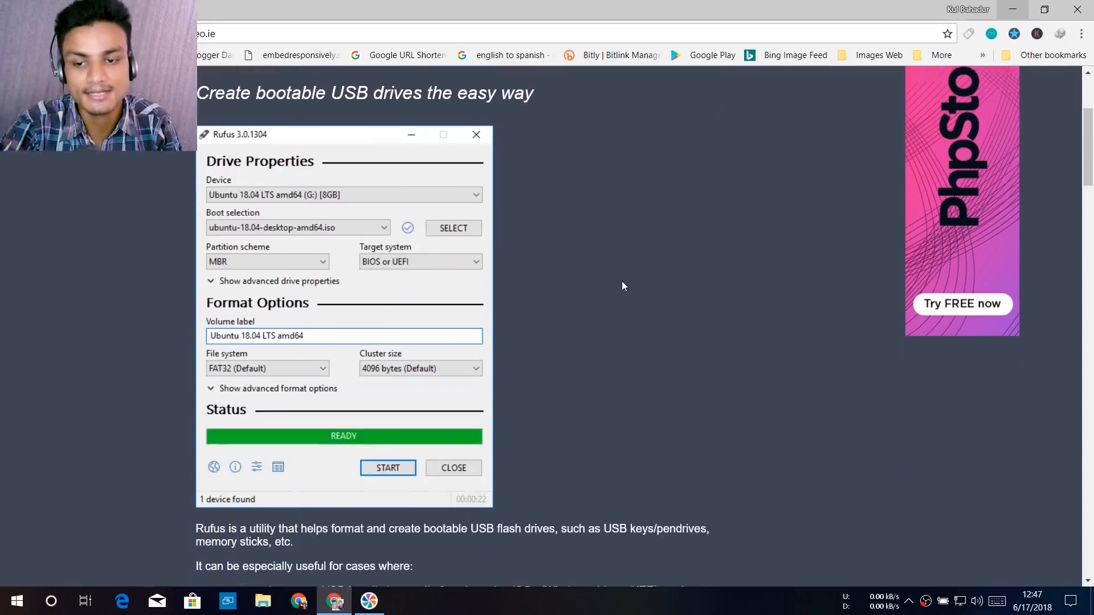
scroll(627, 268, "down", 9)
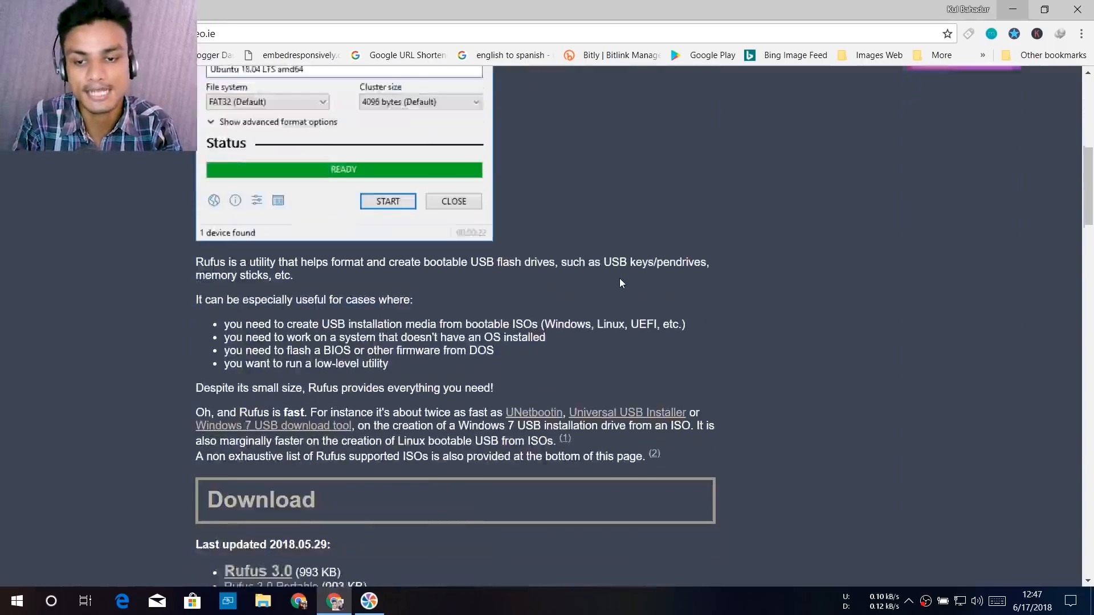
left_click_drag(367, 265, 199, 261)
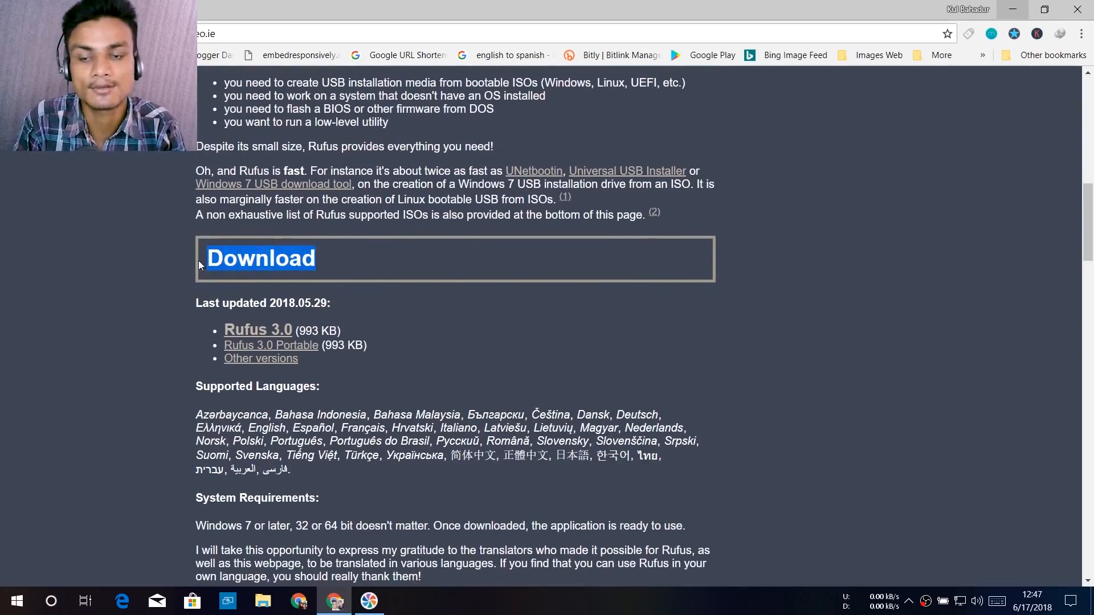
left_click(392, 270)
scroll(360, 211, "down", 3)
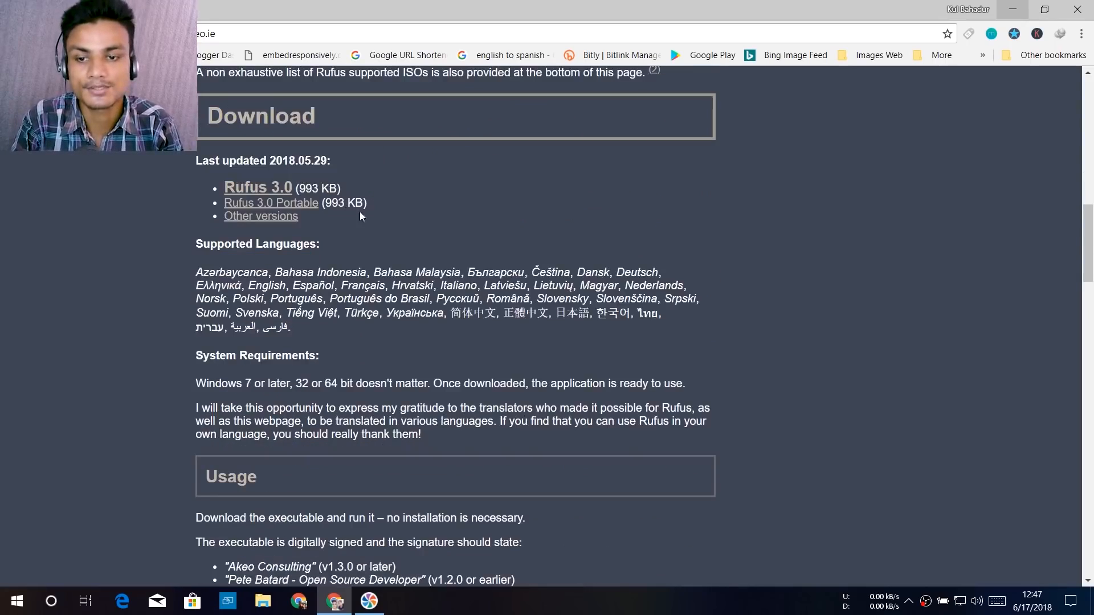
left_click(244, 192)
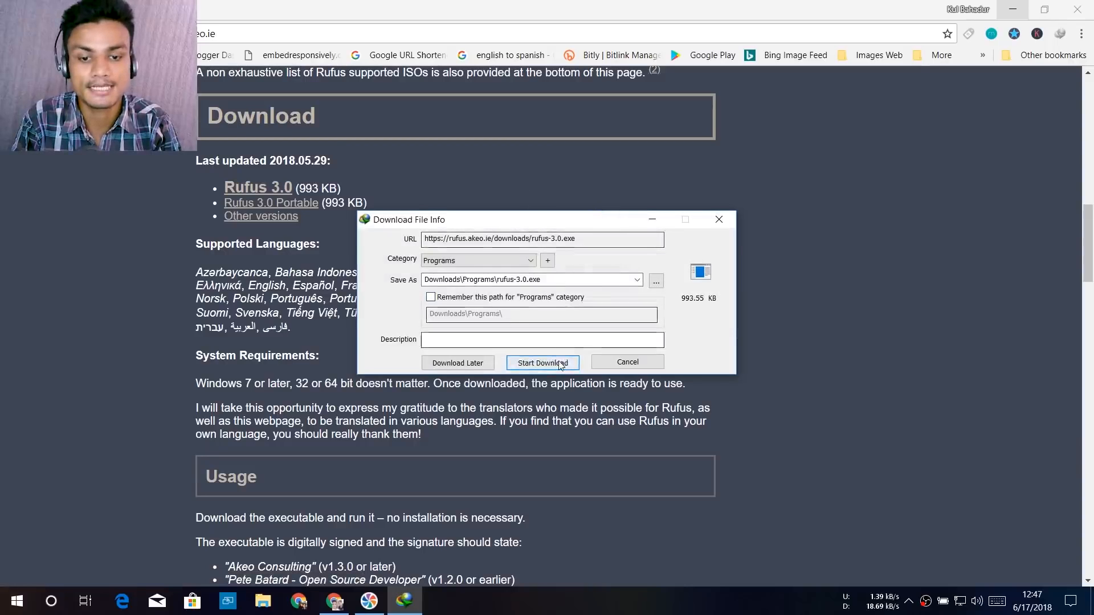
left_click(542, 363)
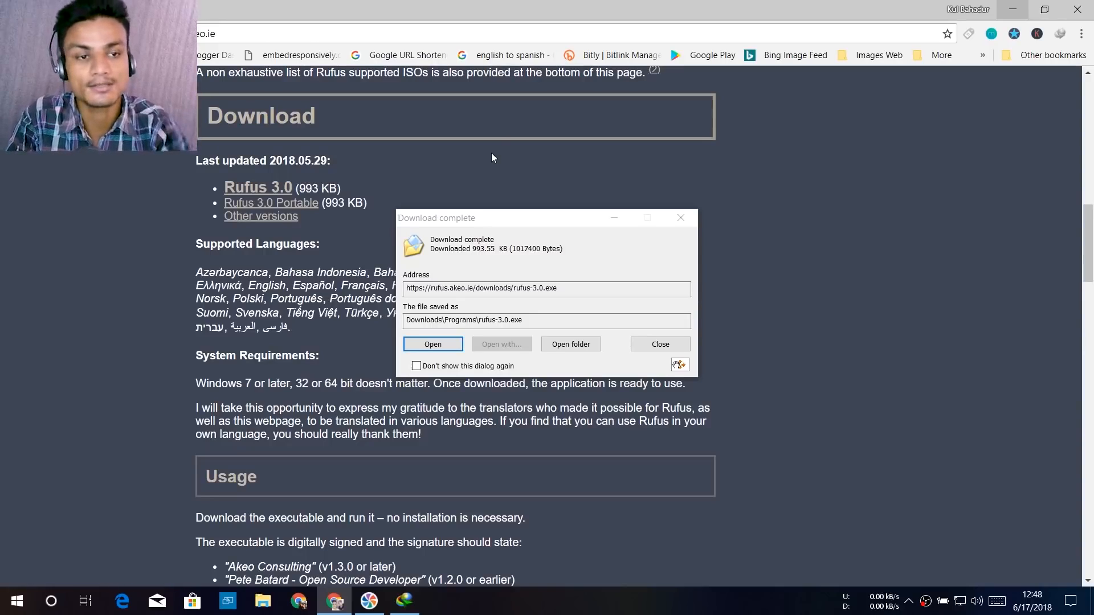
- Minimize the browser, launch the downloaded rufus-3.0.exe, and reposition the Rufus window on the desktop
left_click(1012, 9)
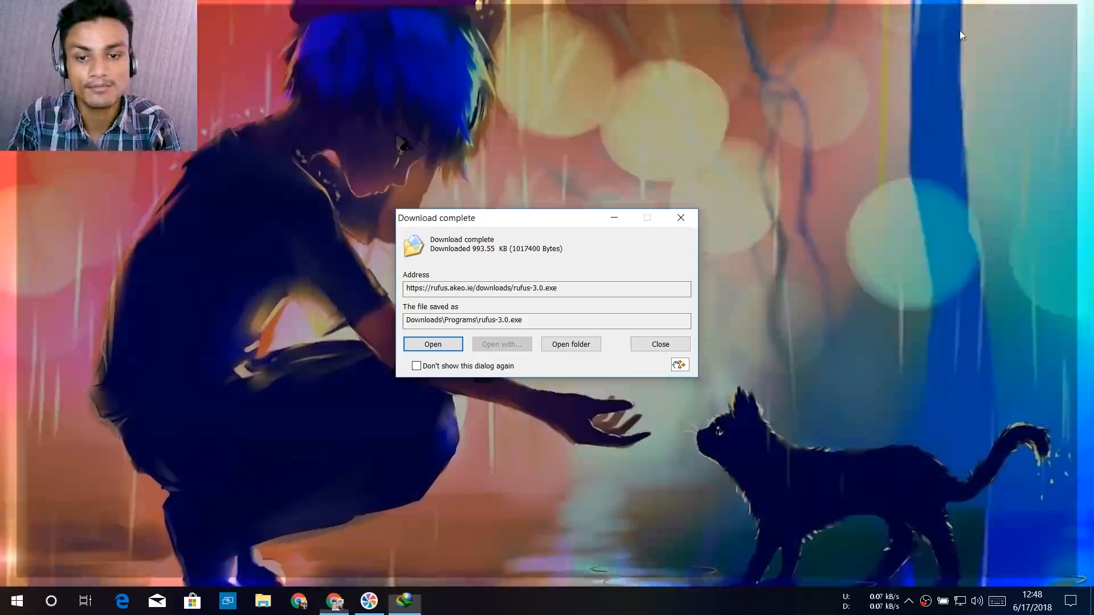
left_click(439, 344)
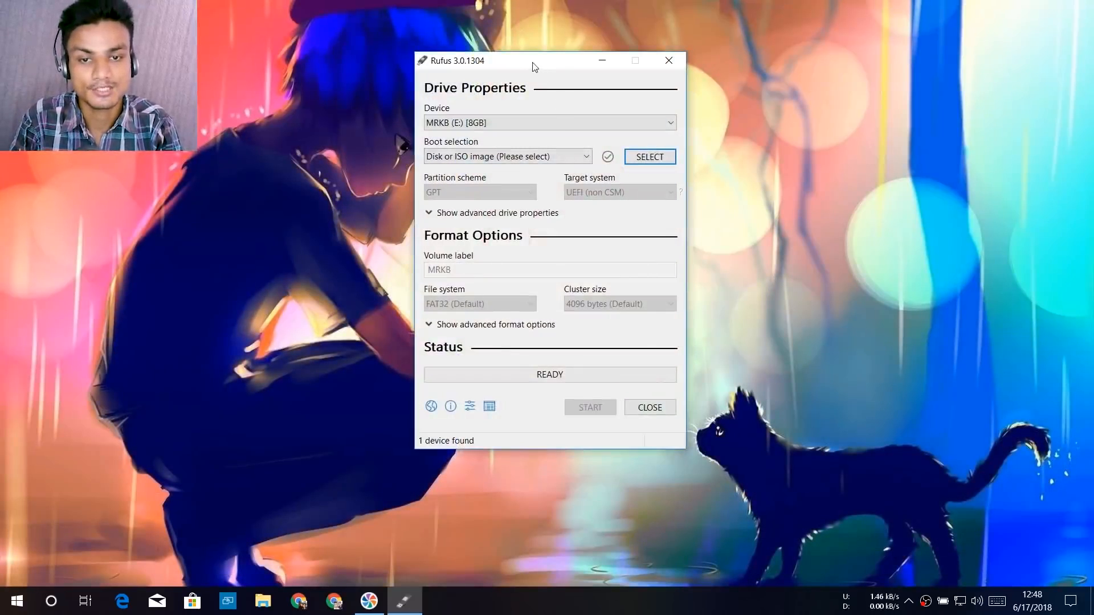
left_click_drag(522, 63, 615, 75)
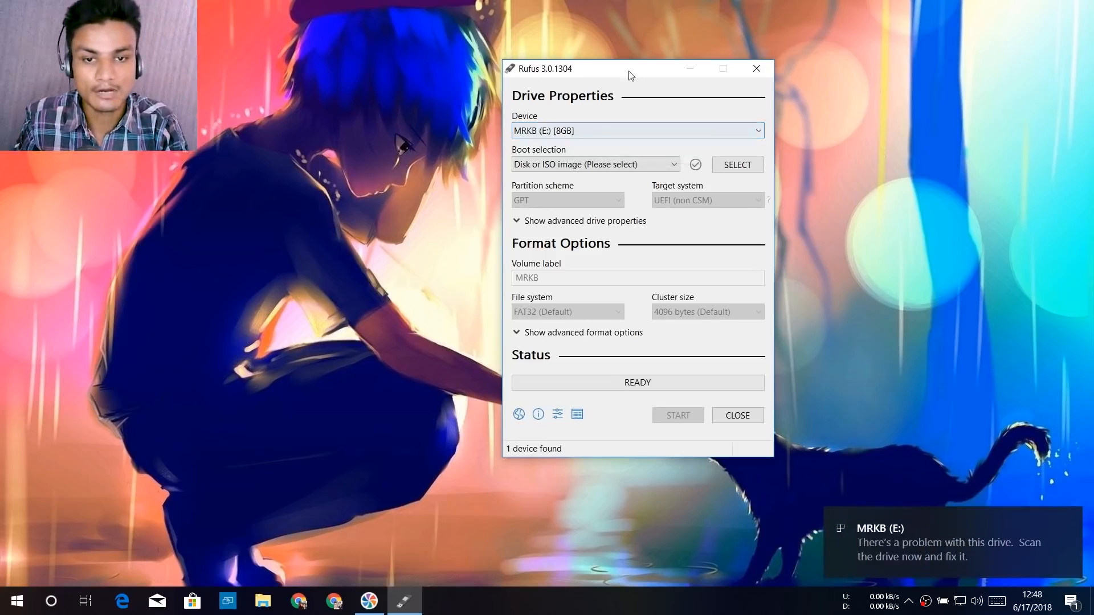
left_click_drag(628, 73, 497, 78)
- Choose the 8GB USB flash drive MRKB (E:) as the device
left_click(450, 138)
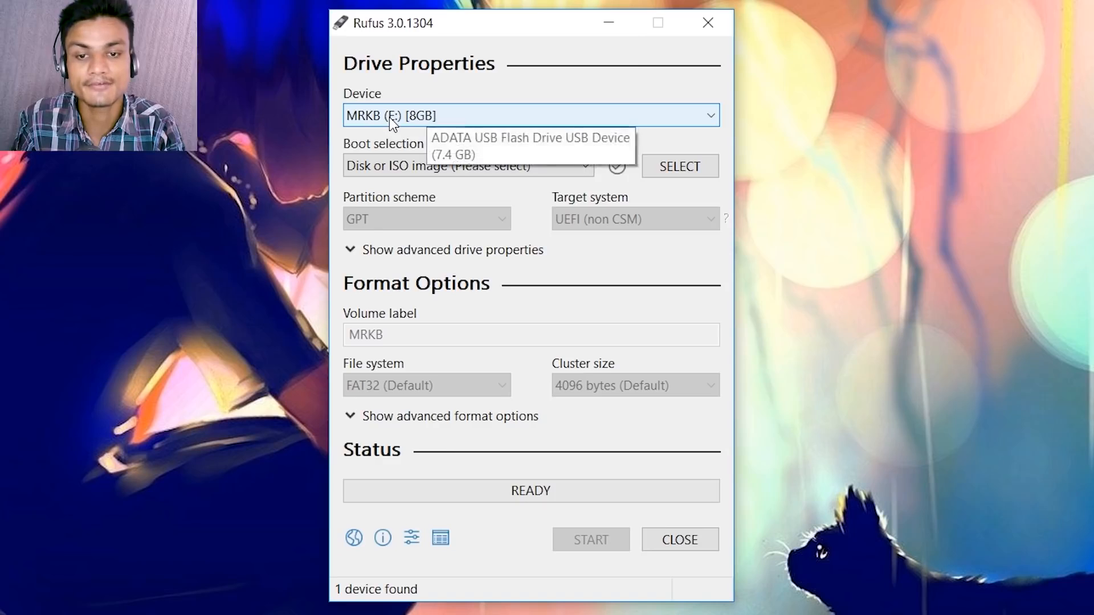
left_click(444, 128)
left_click(446, 133)
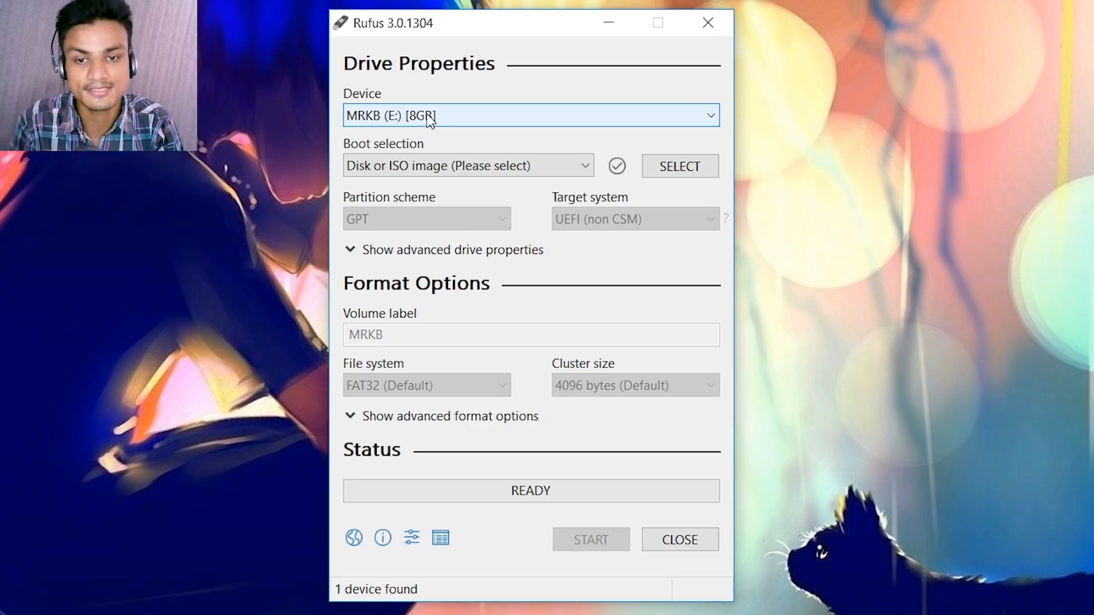
left_click(427, 115)
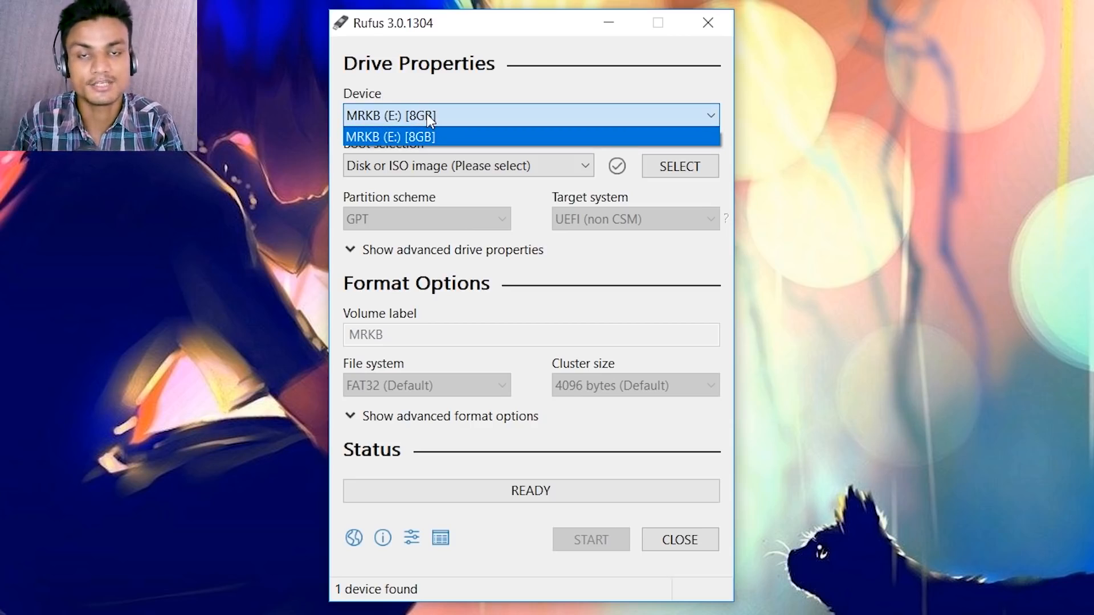
left_click(428, 116)
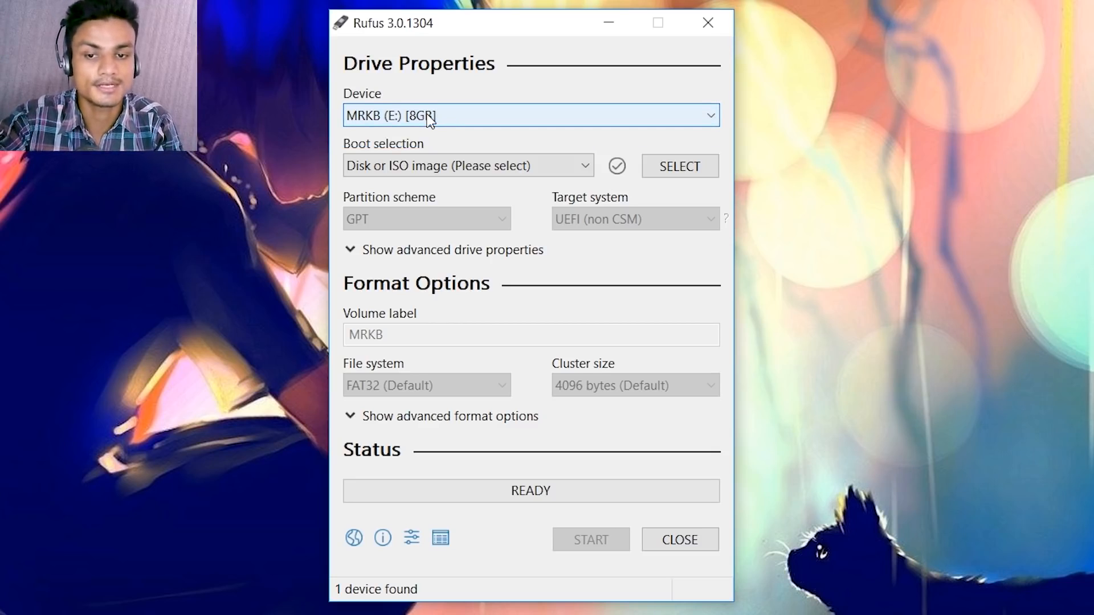
left_click(427, 114)
left_click(427, 115)
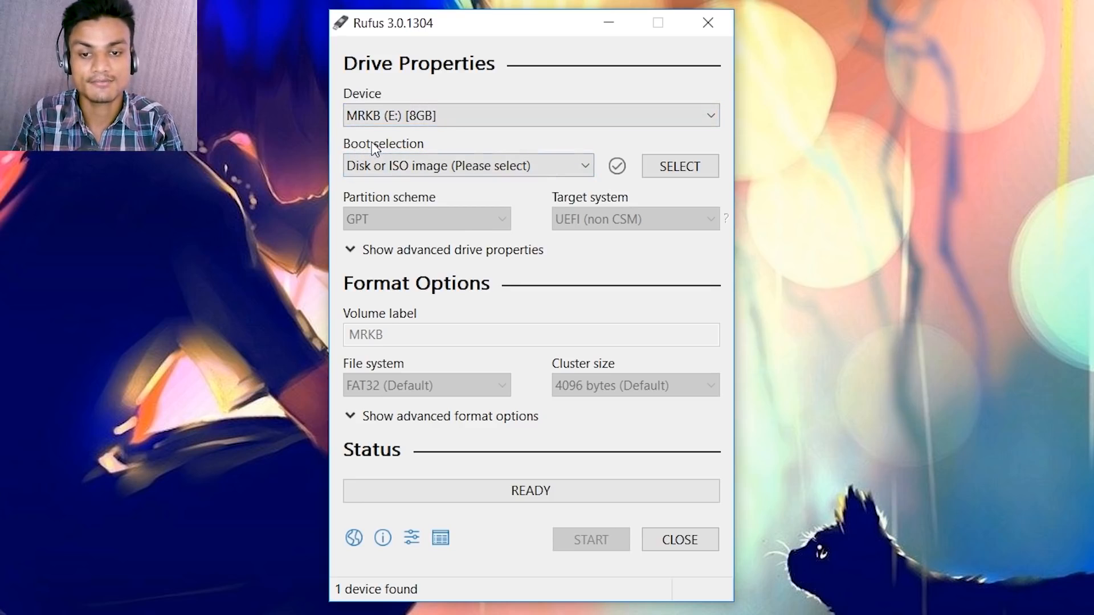
- Set the boot selection to Disk or ISO image and load Windows 10 April Updated.iso from the OS folder
left_click(402, 165)
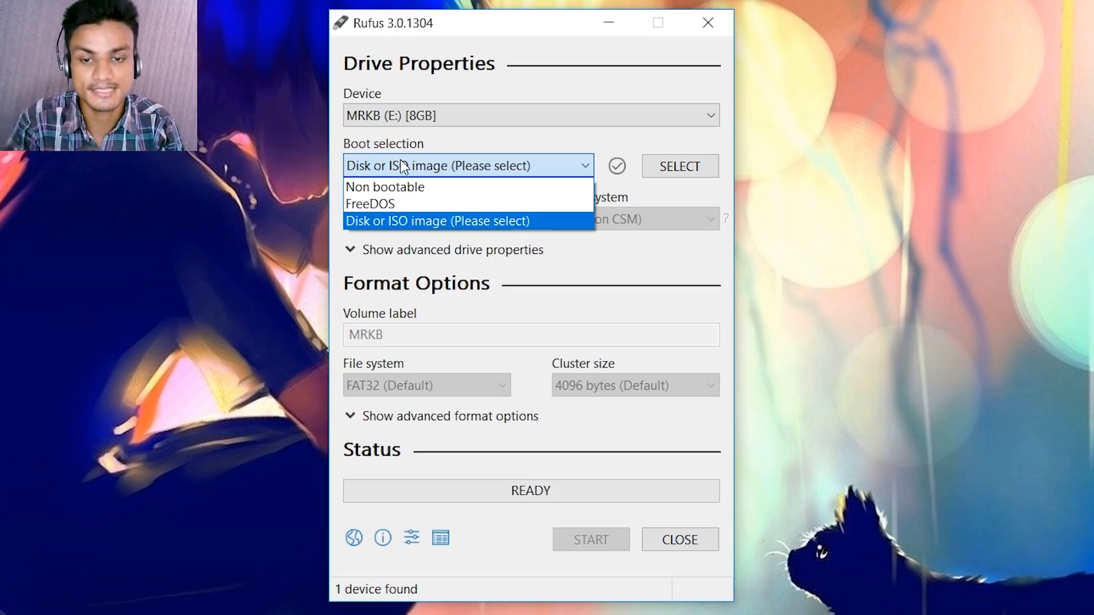
left_click(430, 221)
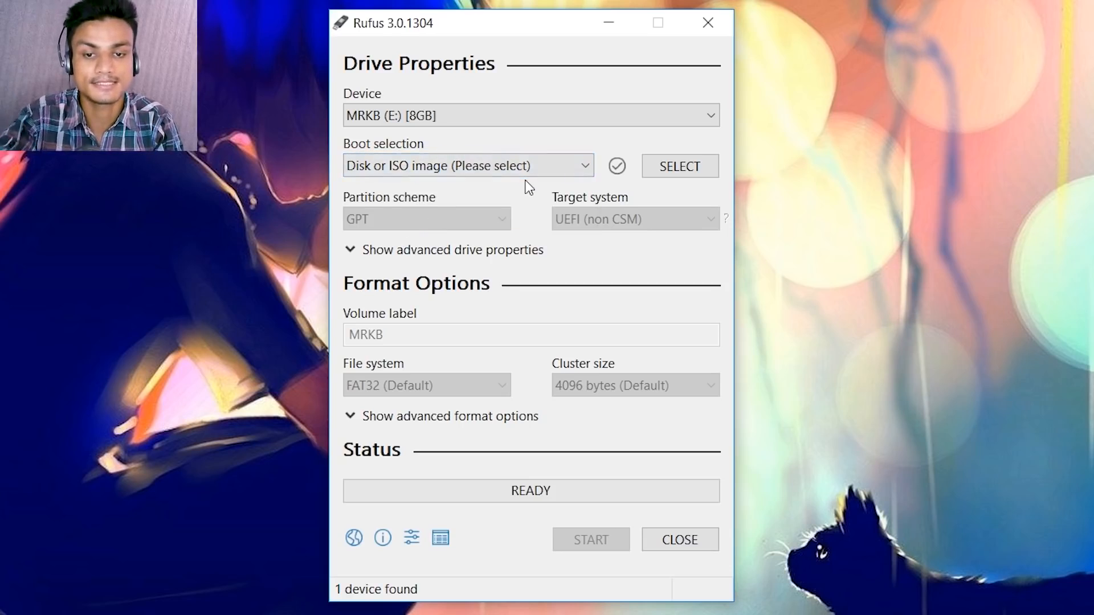
left_click(691, 167)
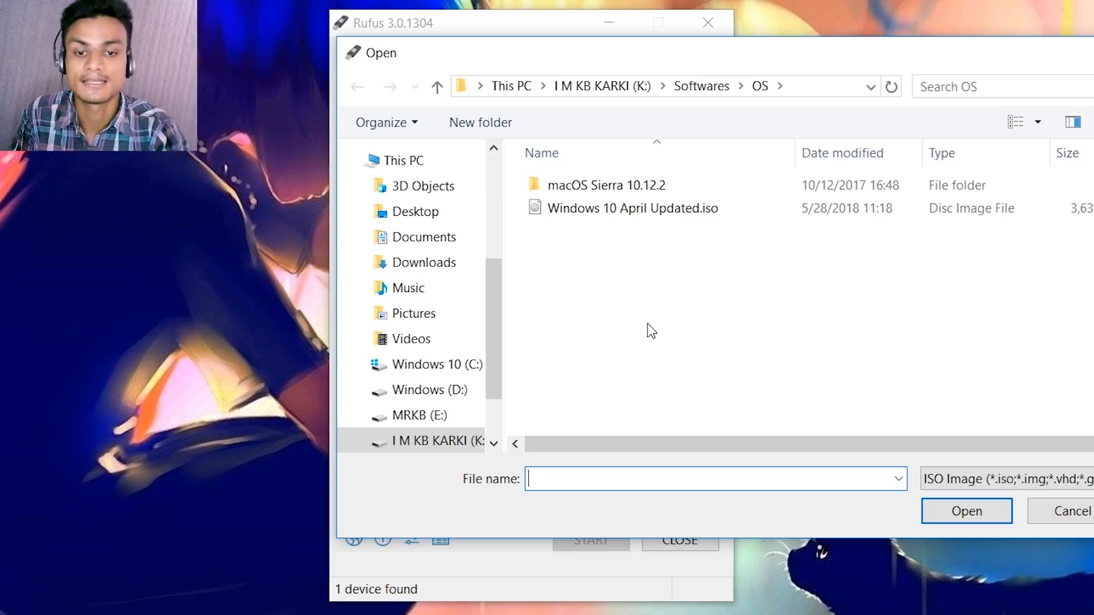
left_click(622, 214)
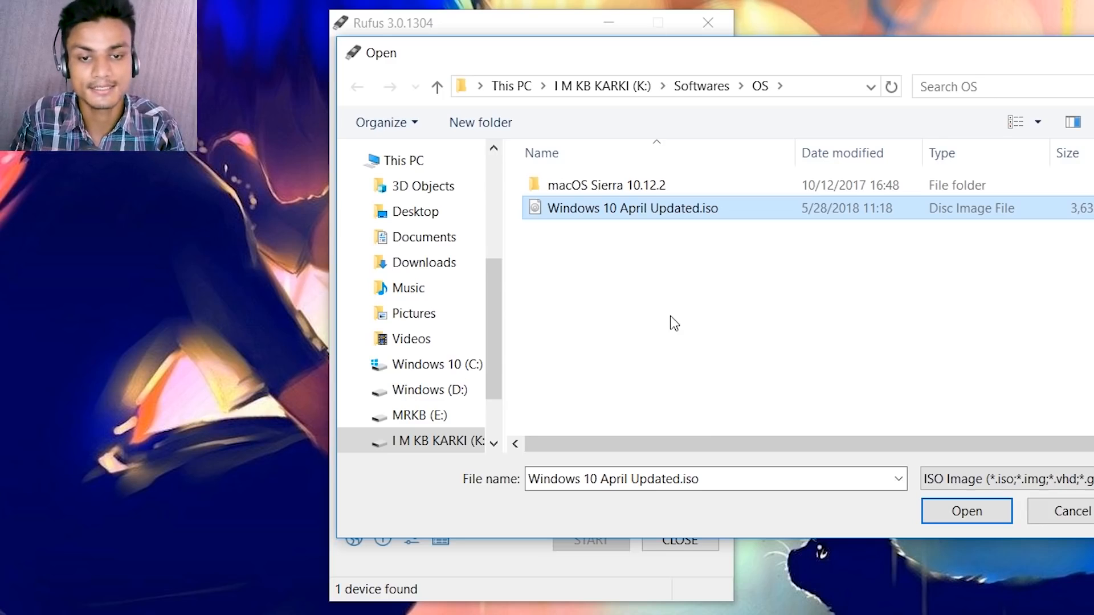
left_click(976, 513)
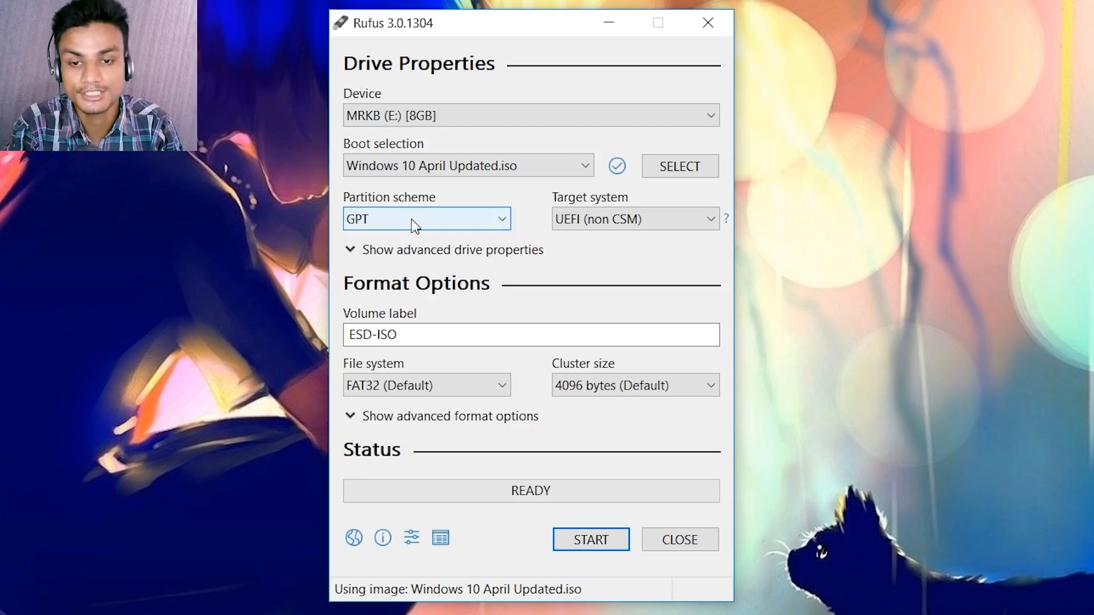
- Try the MBR partition scheme in place of GPT, and return the scheme to GPT
left_click(415, 223)
left_click(399, 238)
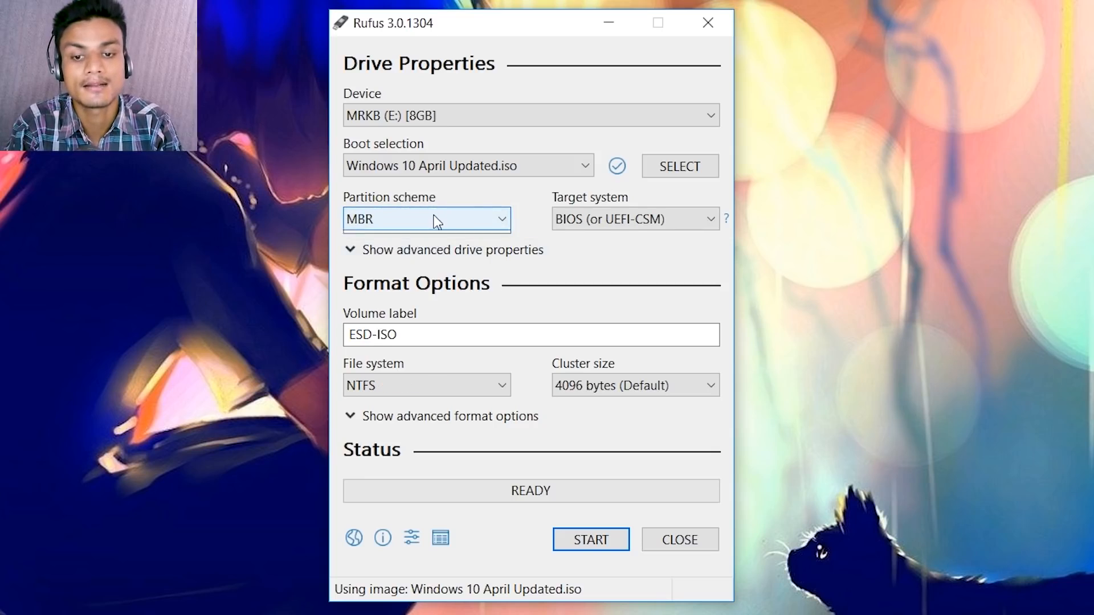
left_click(433, 219)
left_click(403, 252)
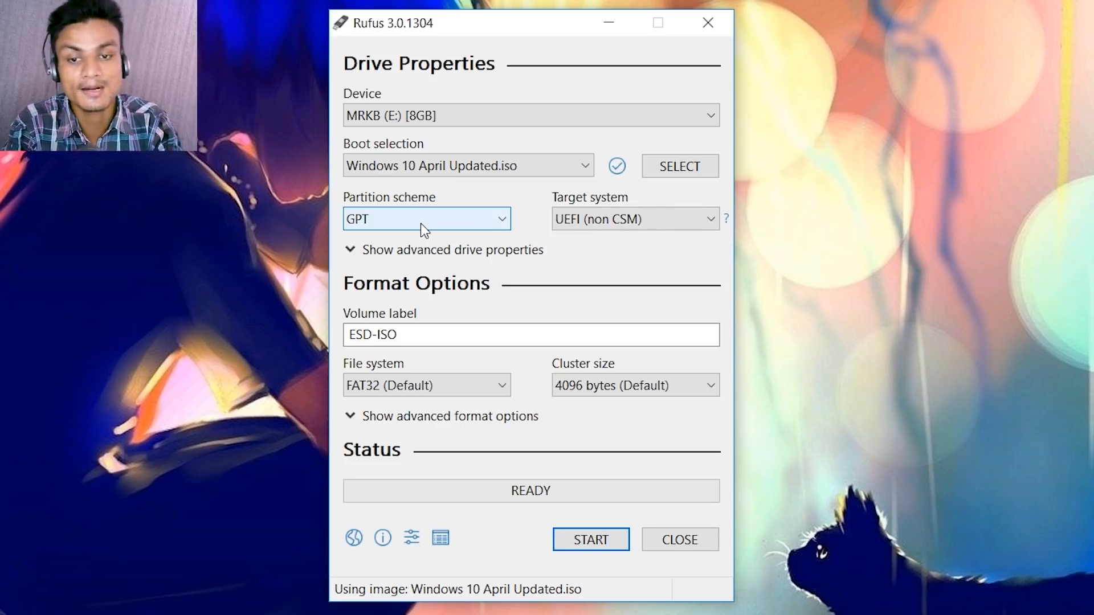
left_click(421, 223)
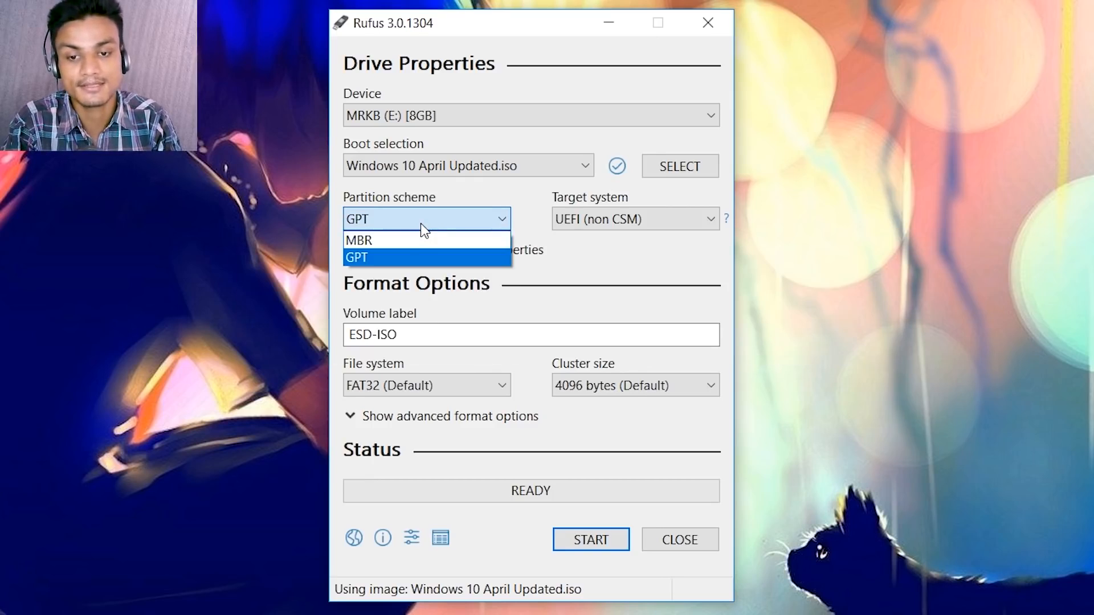
left_click(406, 240)
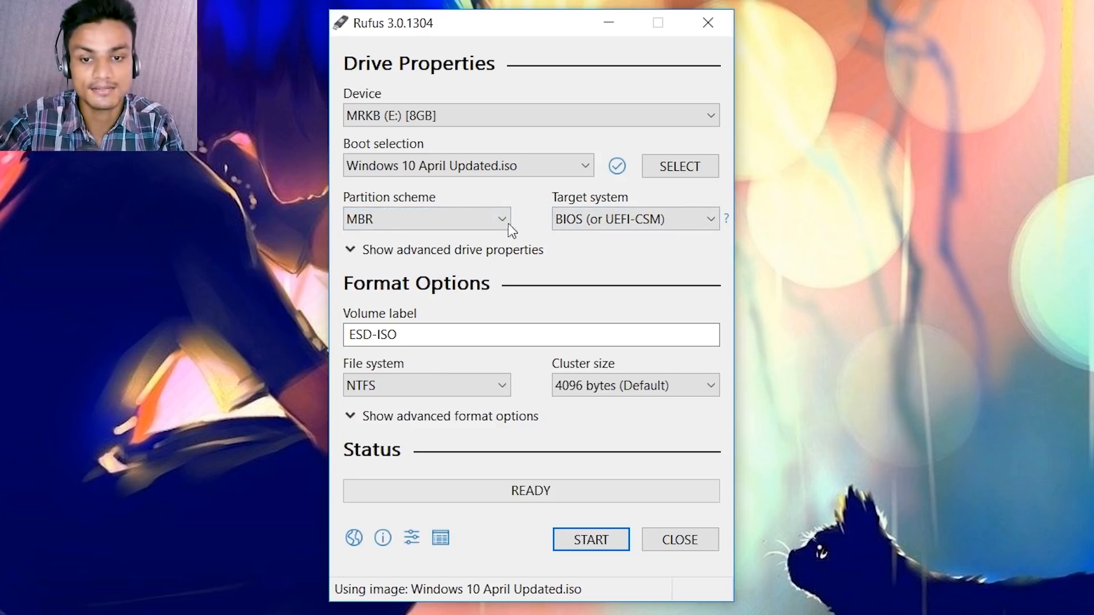
left_click(442, 221)
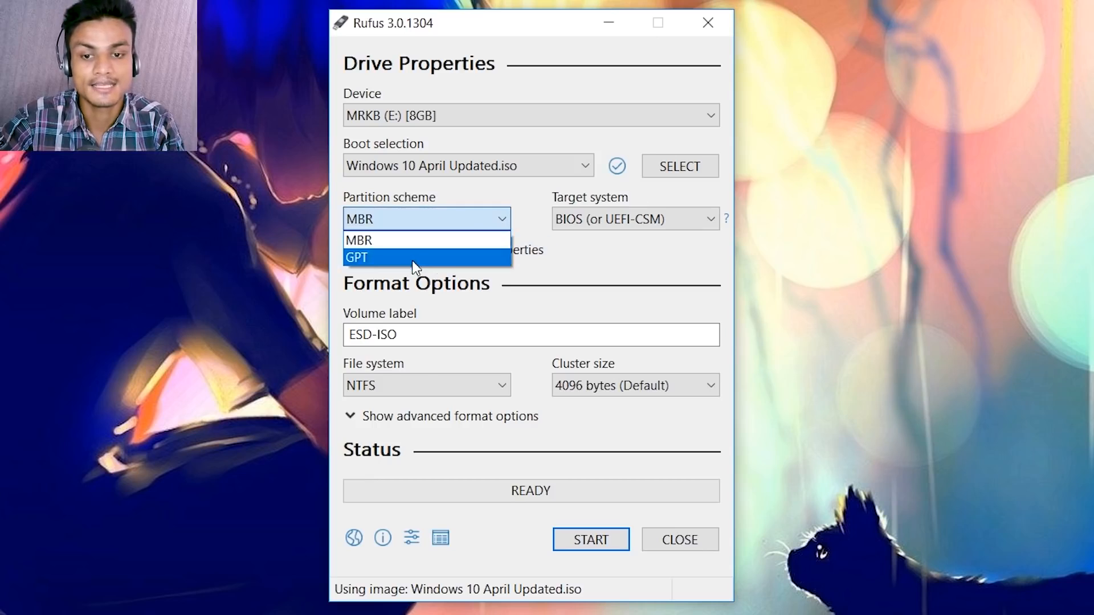
left_click(412, 259)
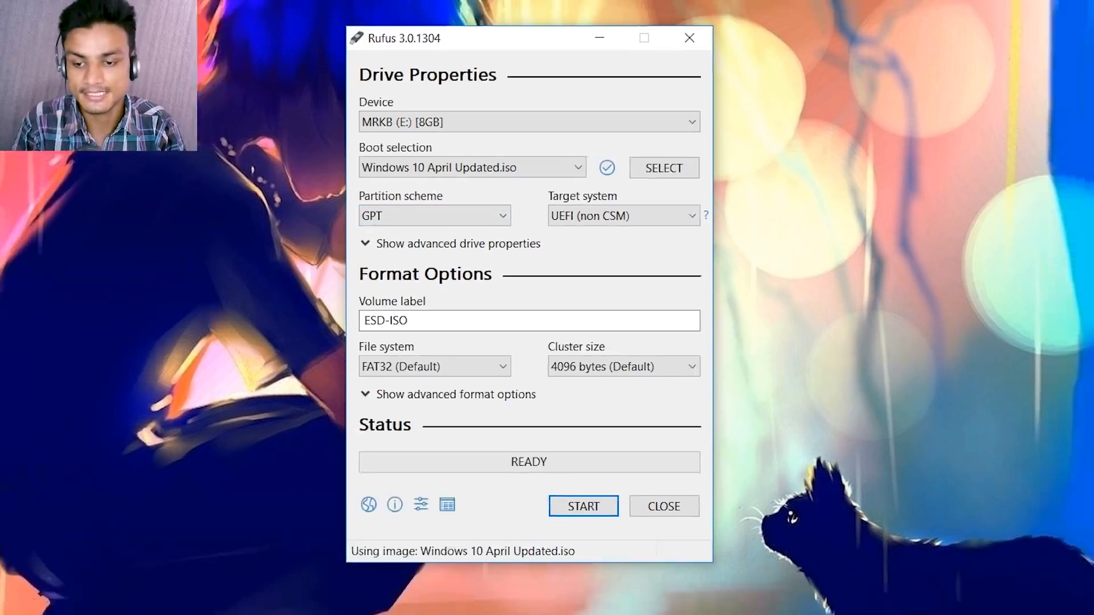
- Search Windows for "disk", open the Disk Management utility, and reposition its window
left_click(51, 601)
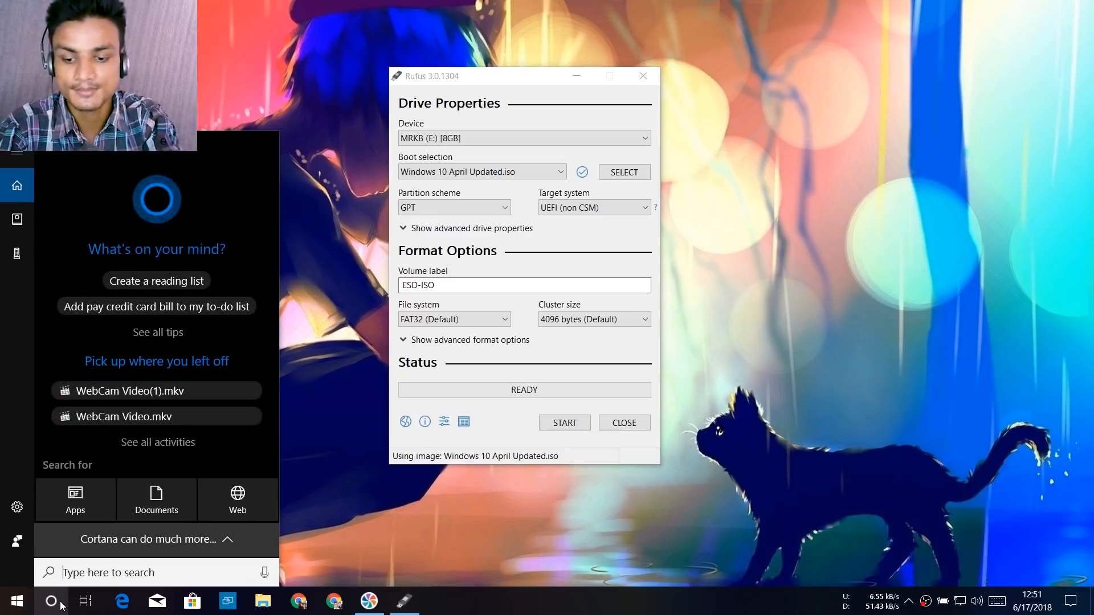
type("disk")
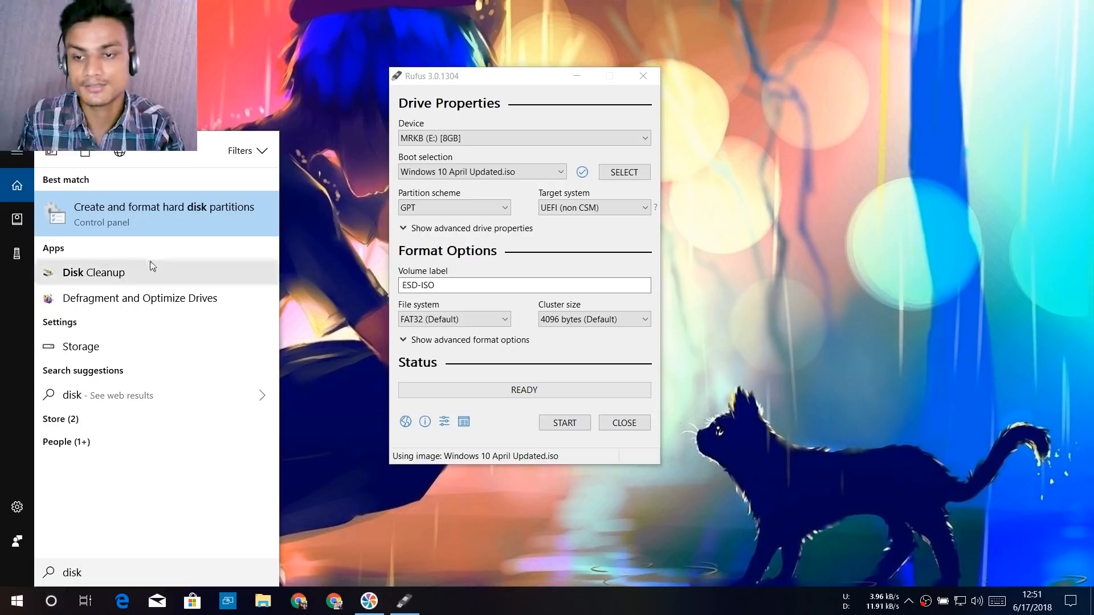
left_click(166, 212)
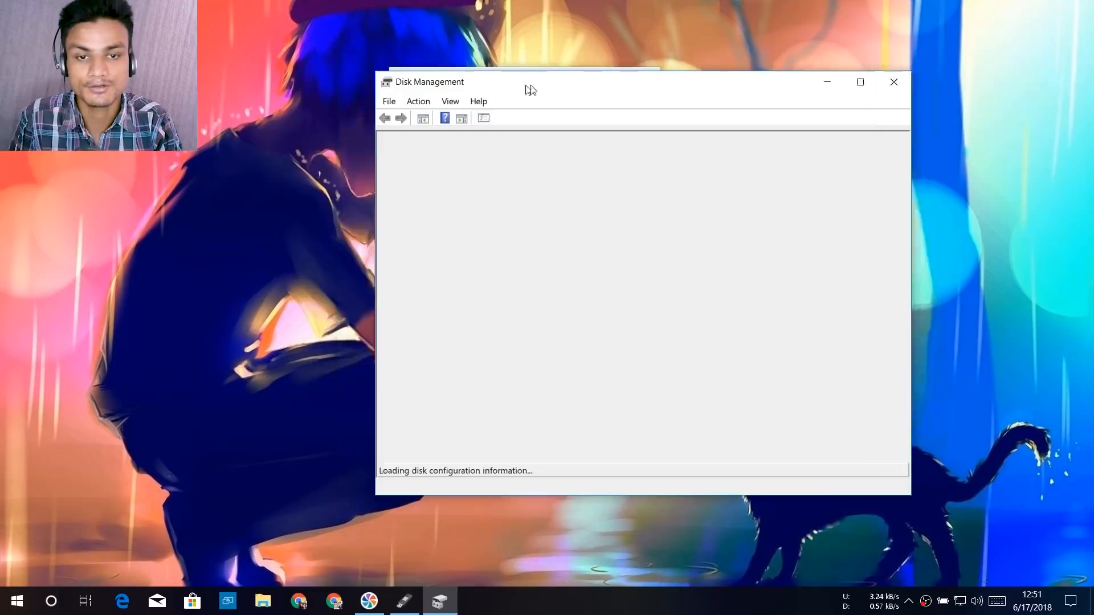
left_click_drag(530, 88, 453, 82)
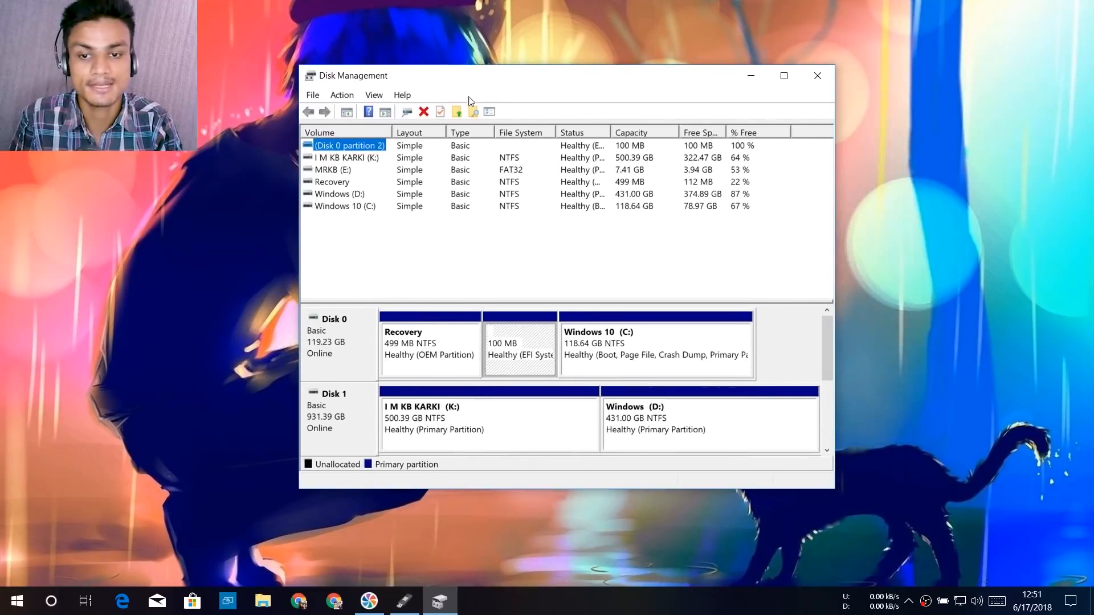
- Open the properties of Disk 0 and examine its volume information
left_click(341, 342)
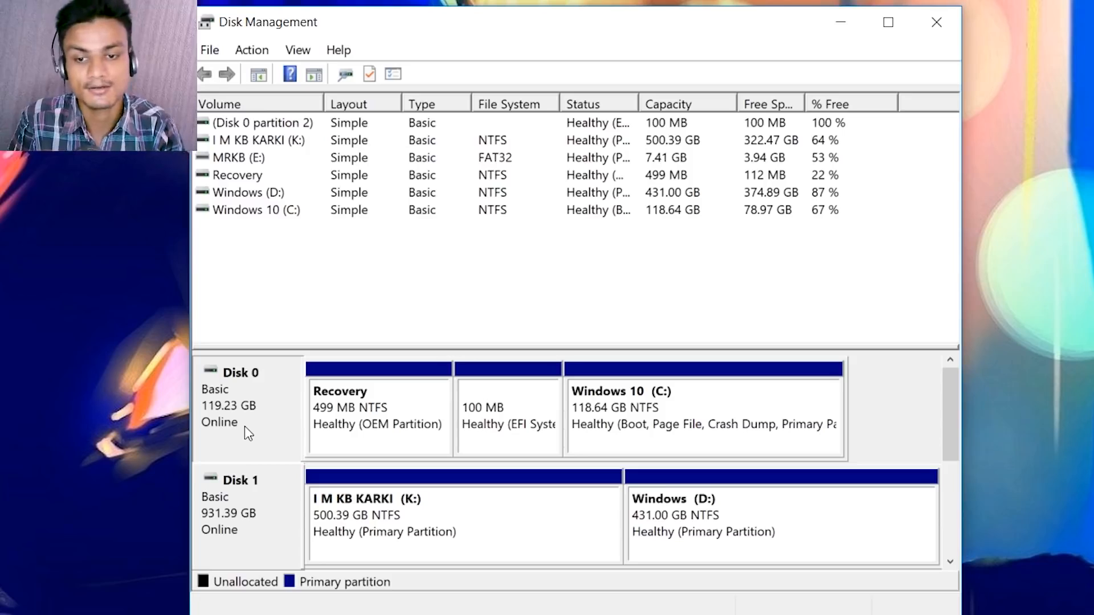
right_click(251, 411)
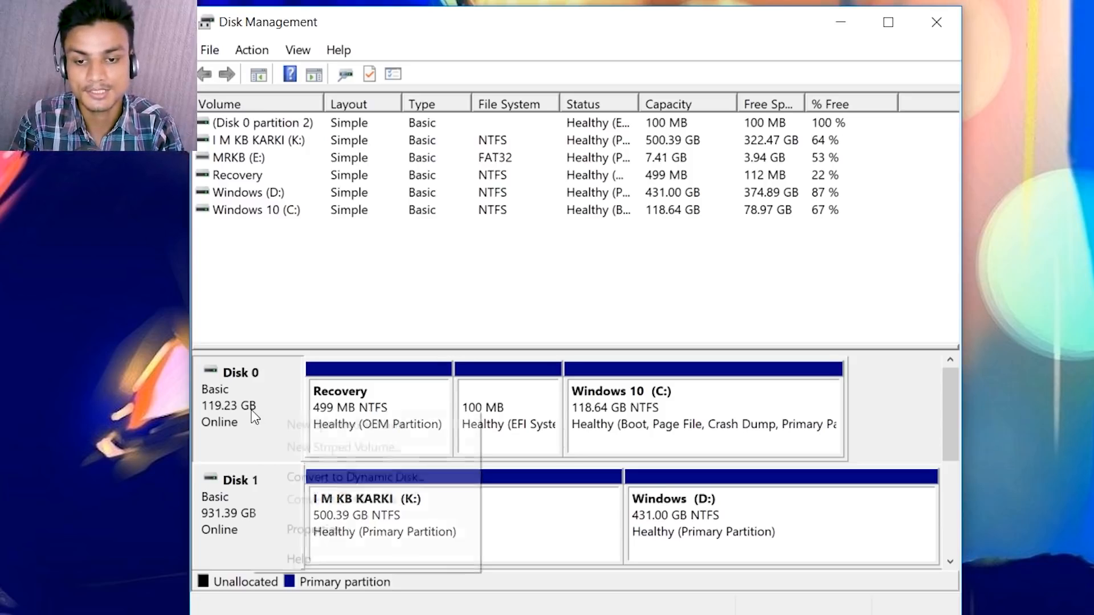
left_click(307, 529)
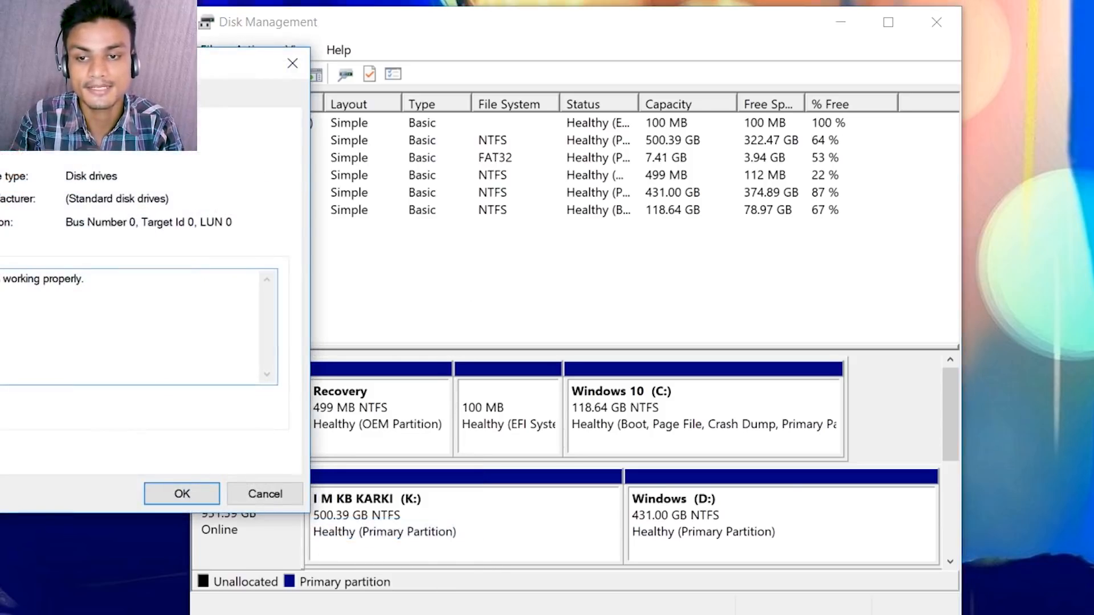
left_click_drag(108, 73, 519, 100)
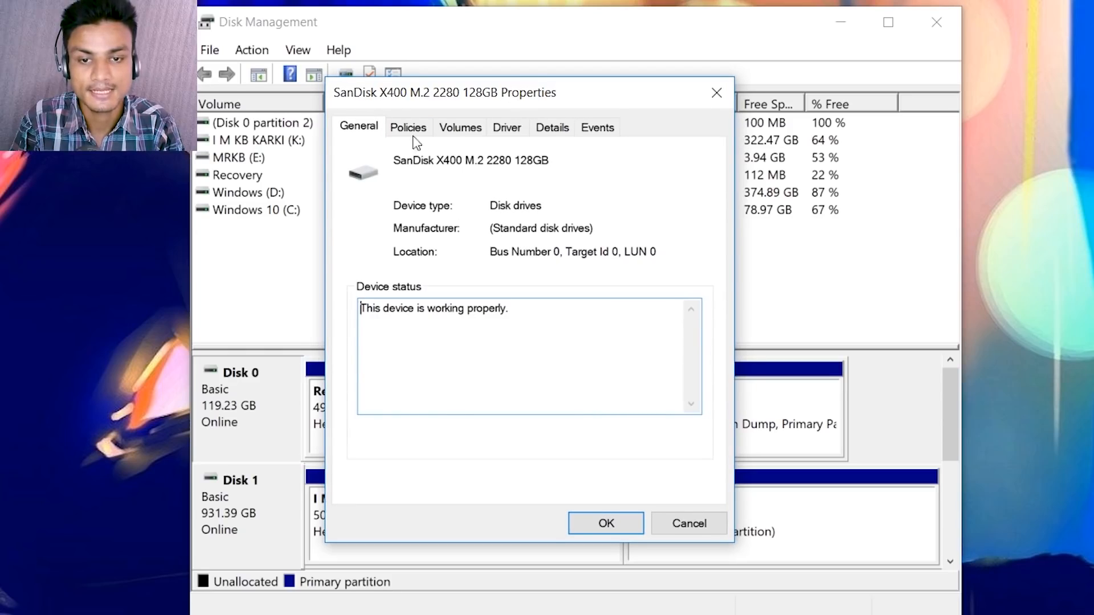
left_click(467, 130)
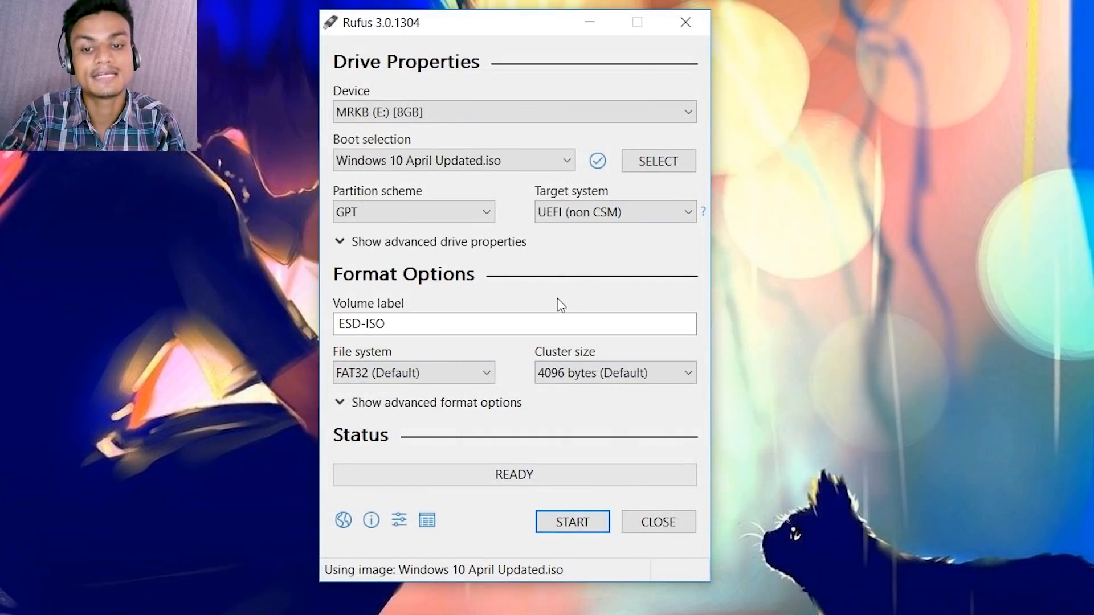
- Review the choices offered for the partition scheme and the target system
left_click(422, 212)
left_click(419, 209)
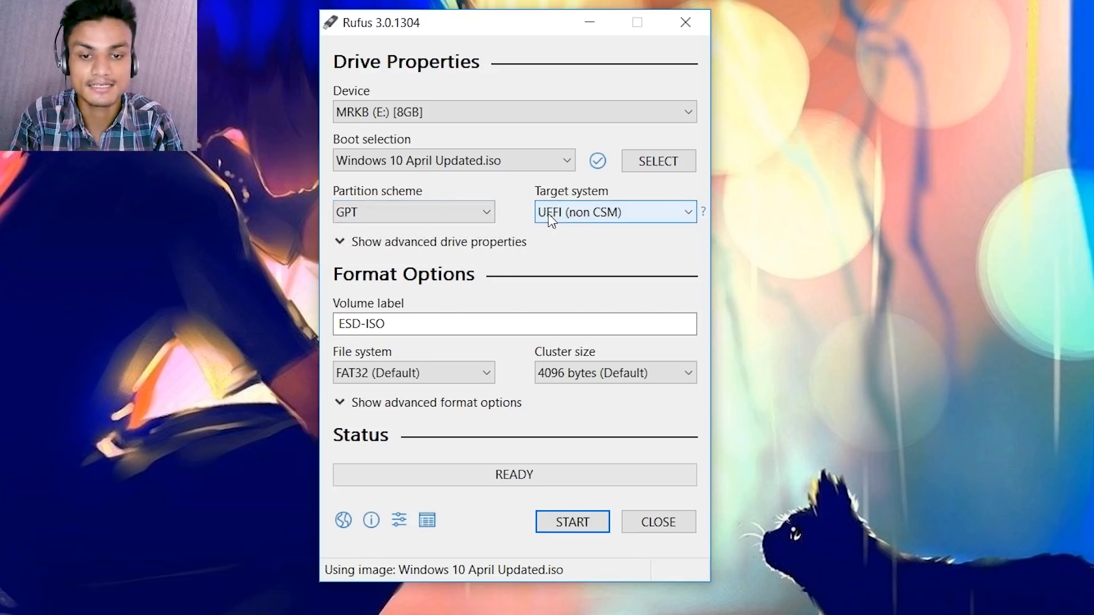
left_click(572, 214)
left_click(572, 213)
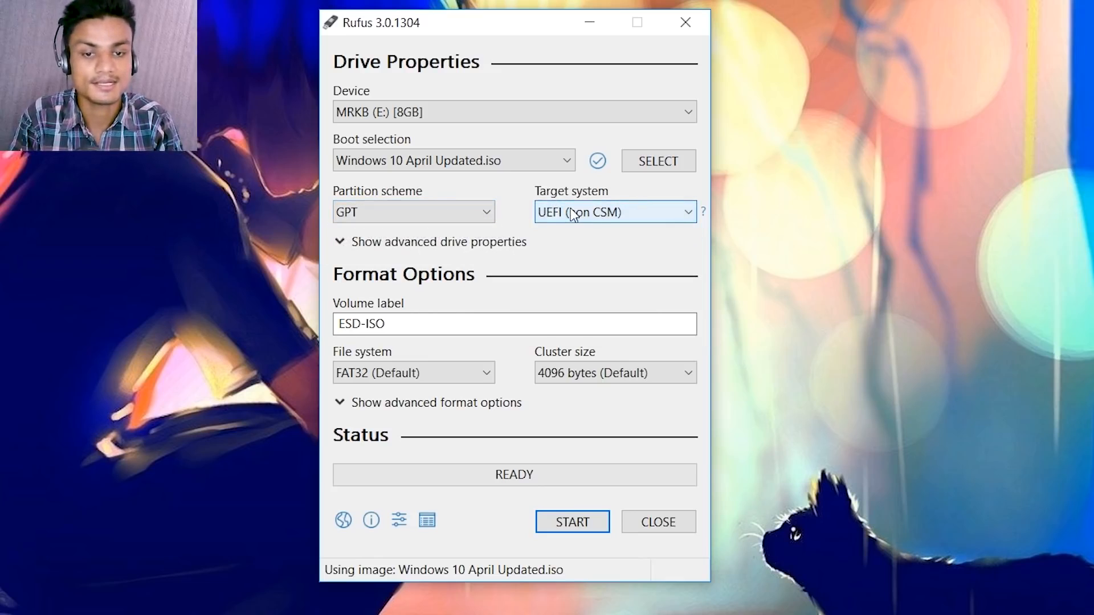
- Try the MBR partition scheme, check its target system choices, and set the scheme back to GPT
left_click(487, 212)
left_click(429, 234)
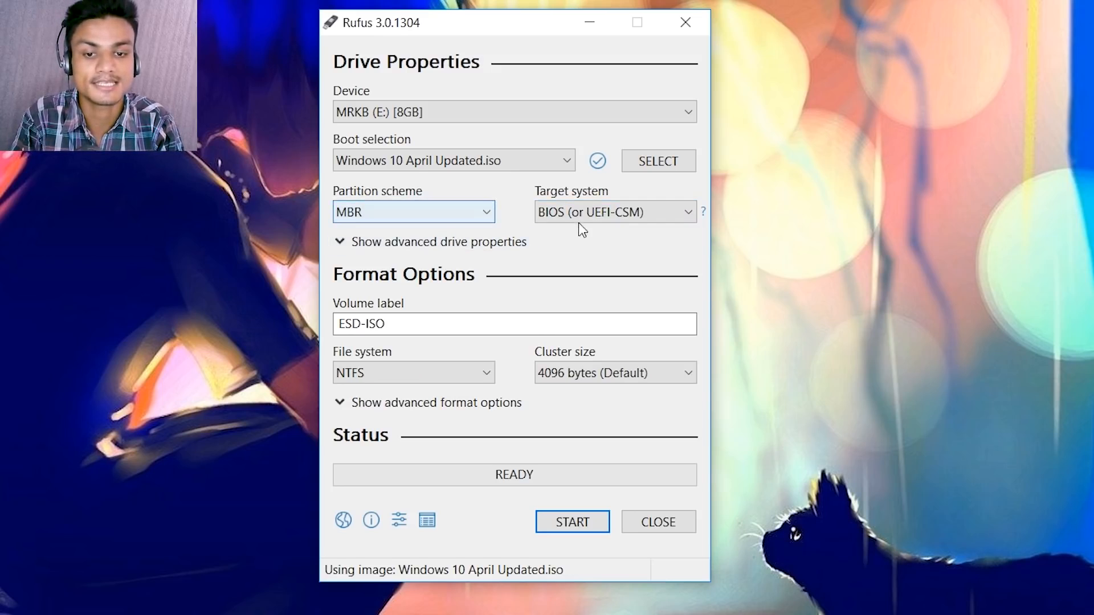
left_click(579, 212)
left_click(579, 212)
left_click(419, 219)
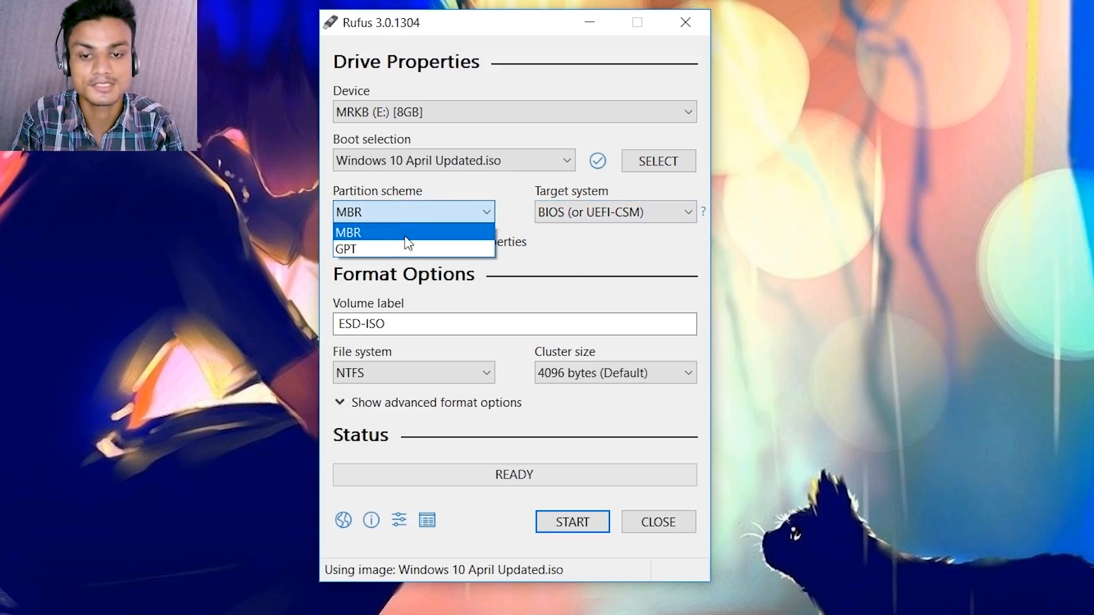
left_click(375, 248)
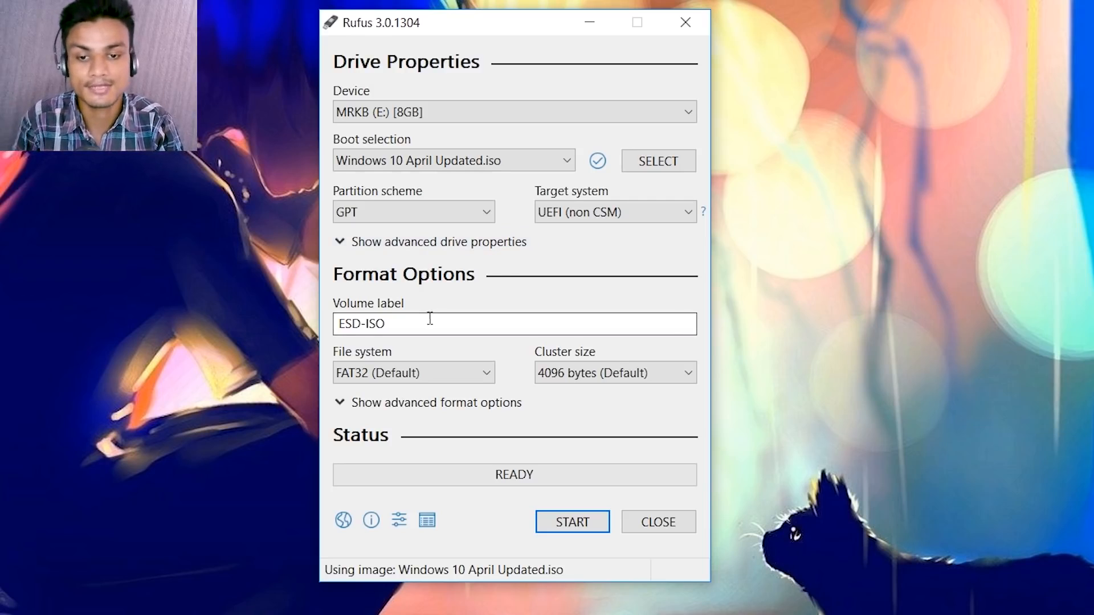
- Replace the volume label of the USB drive with MrKB
left_click_drag(422, 322, 331, 325)
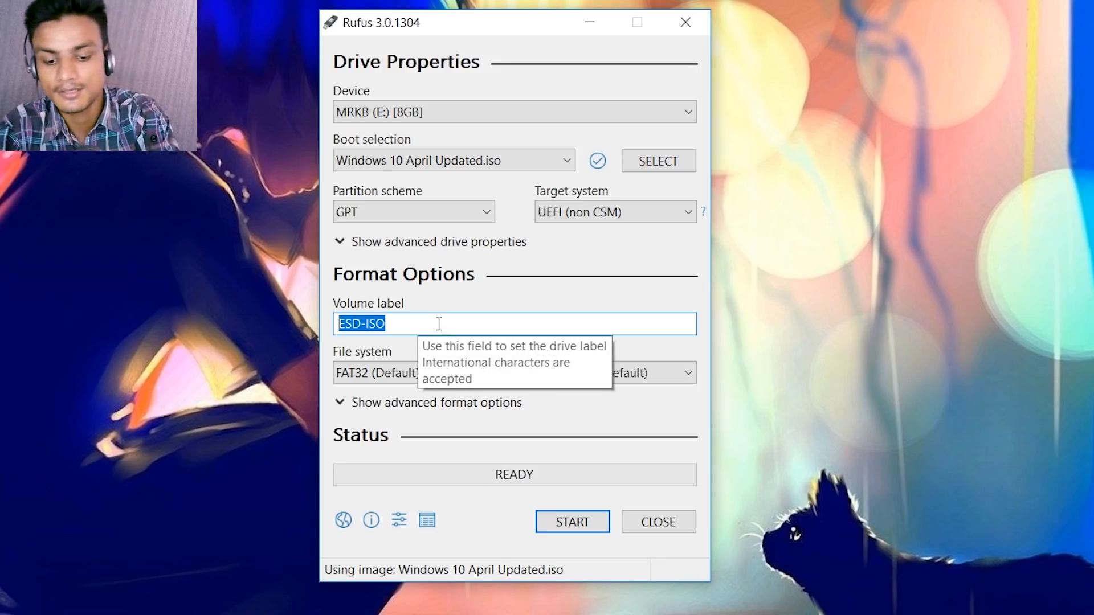
type("MrK")
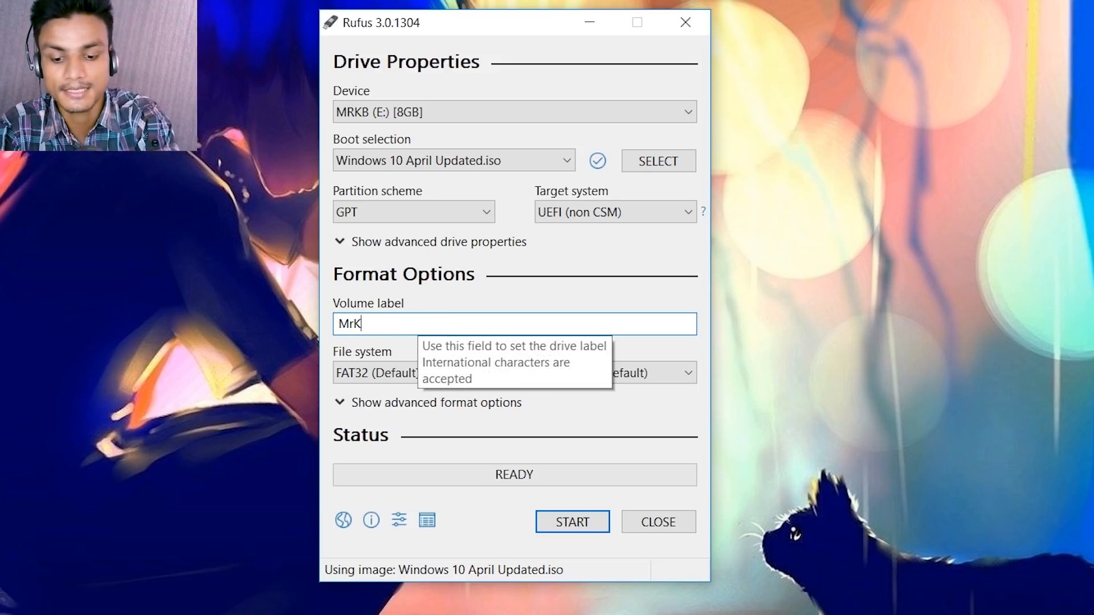
type("B")
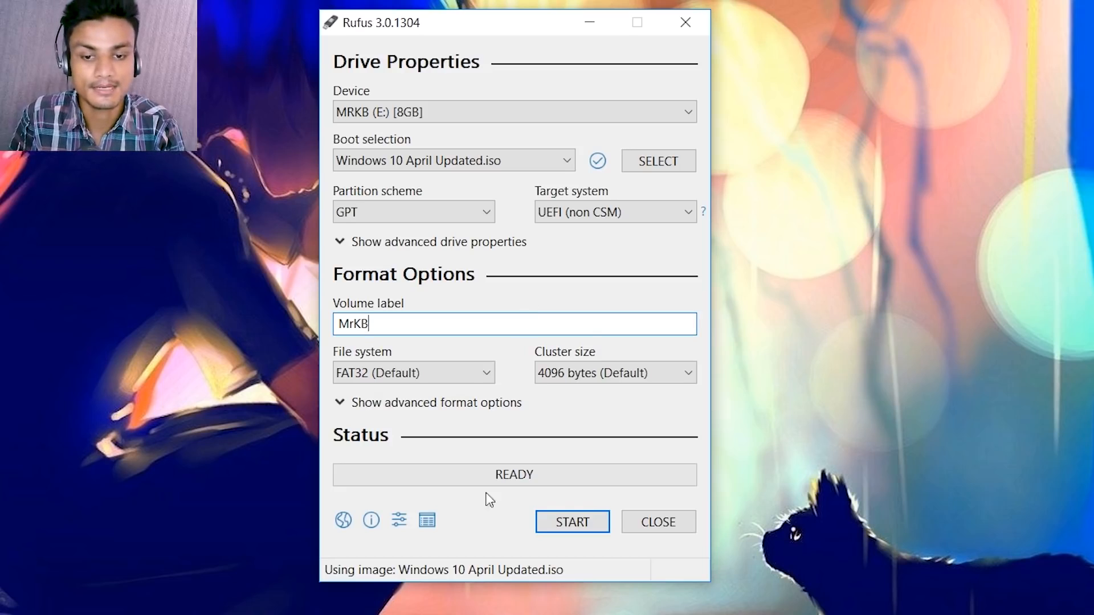
- Start writing the Windows 10 image to the USB drive, accept erasing all its data, and reposition the window
left_click(571, 530)
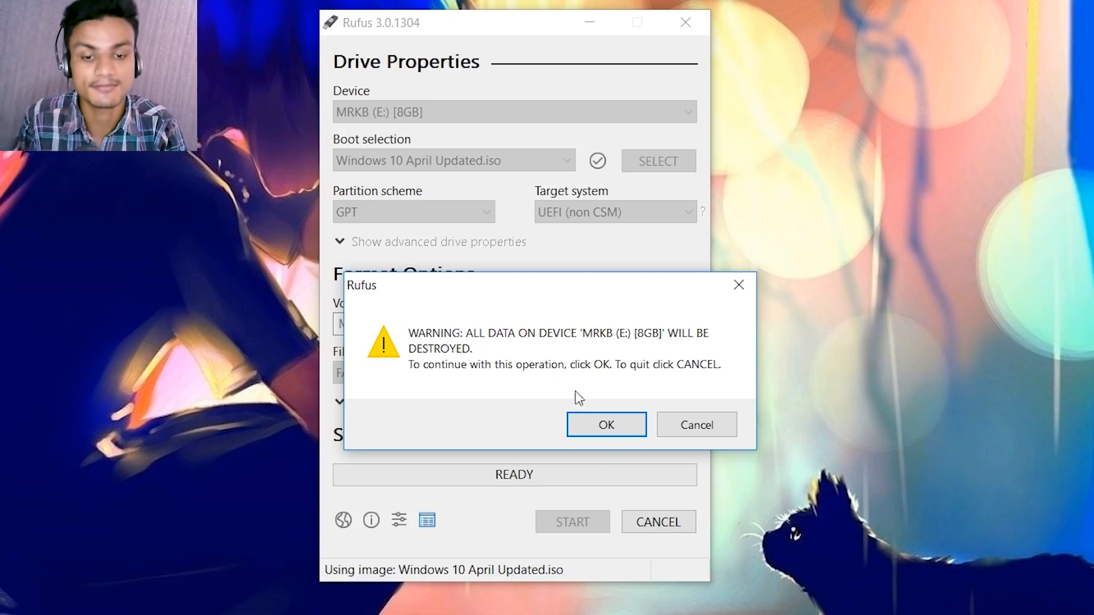
left_click(609, 432)
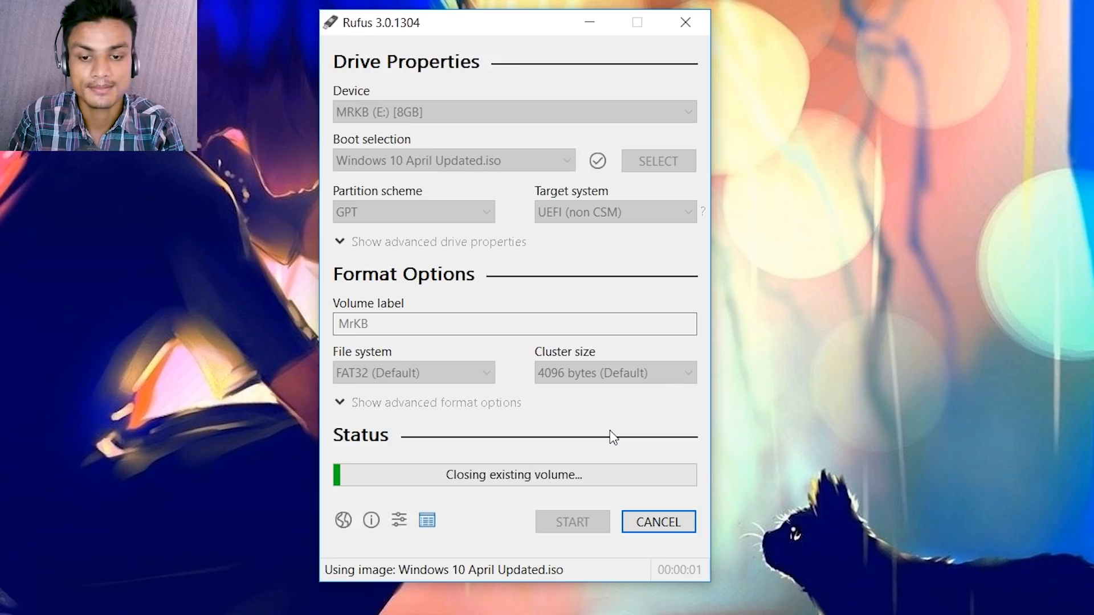
left_click_drag(494, 22, 508, 17)
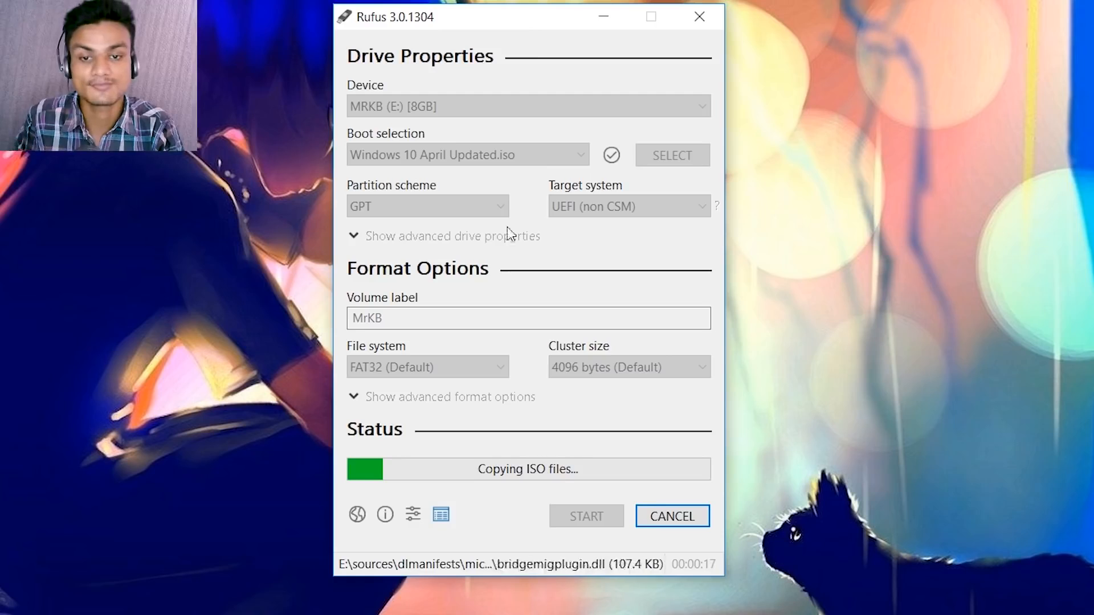
left_click_drag(515, 26, 563, 32)
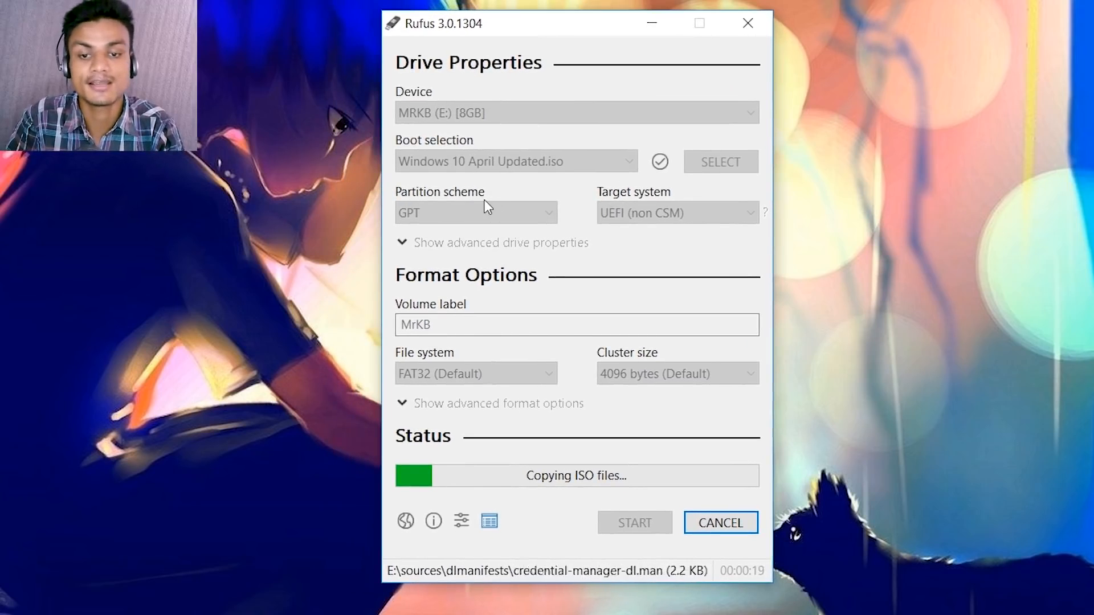